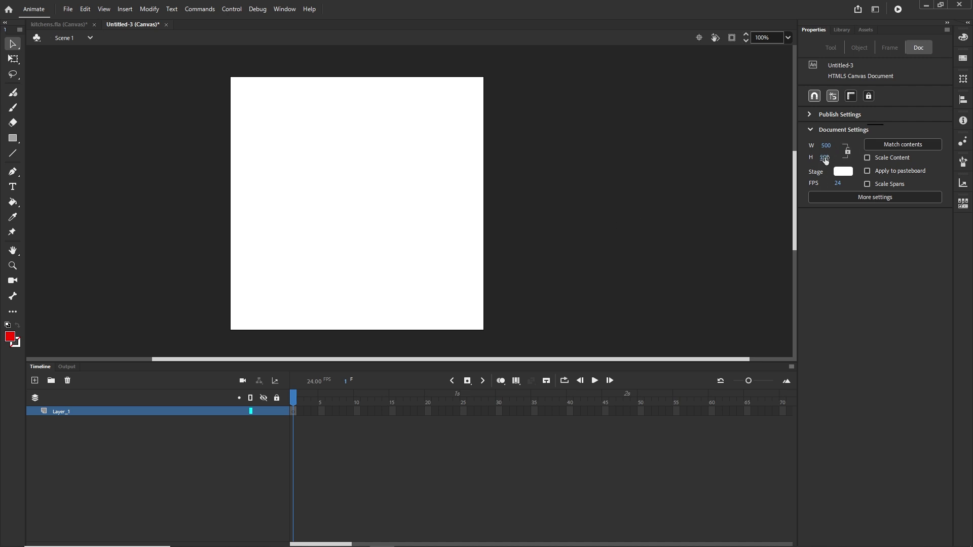
# - Draw a rounded square near the stage centre with a blue-violet fill and no stroke
pyautogui.click(19, 145)
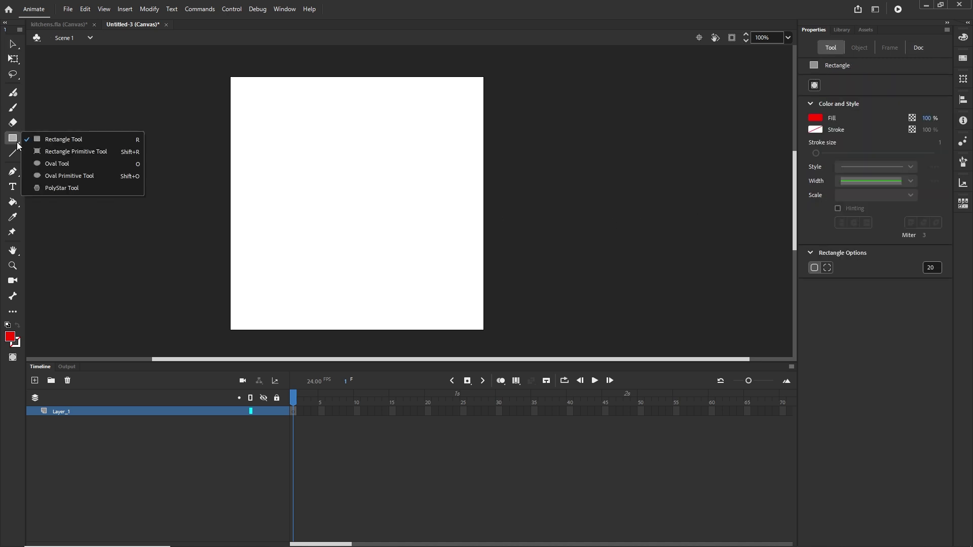
pyautogui.click(57, 141)
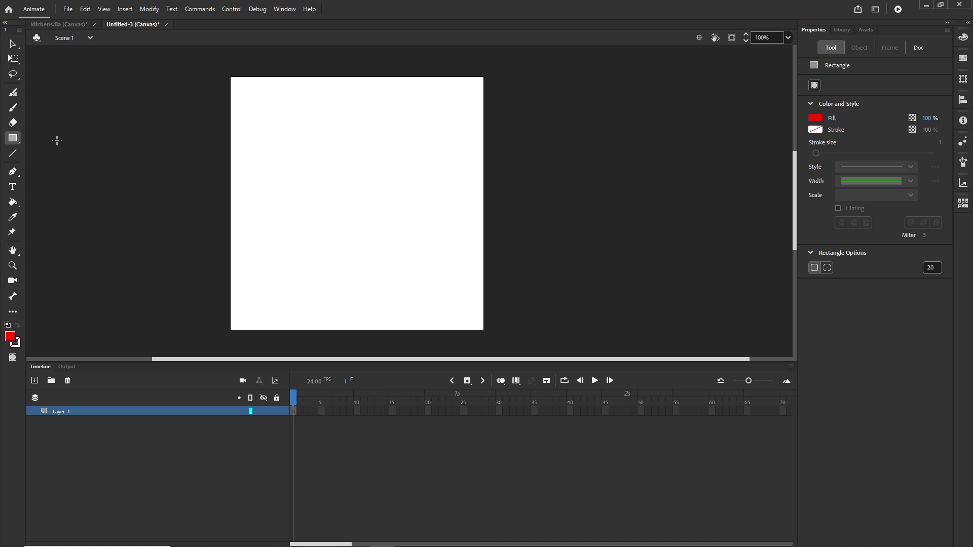
pyautogui.click(816, 118)
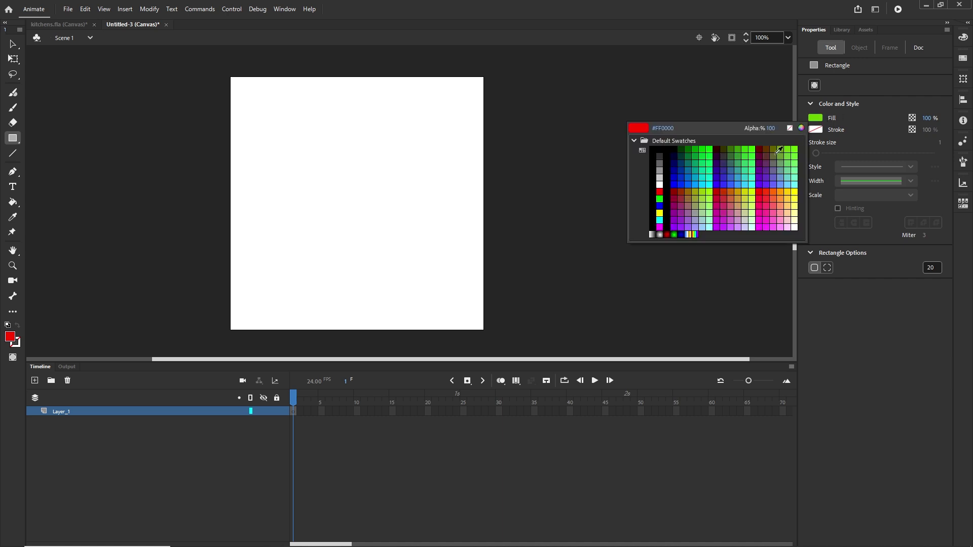
pyautogui.click(717, 177)
pyautogui.click(816, 130)
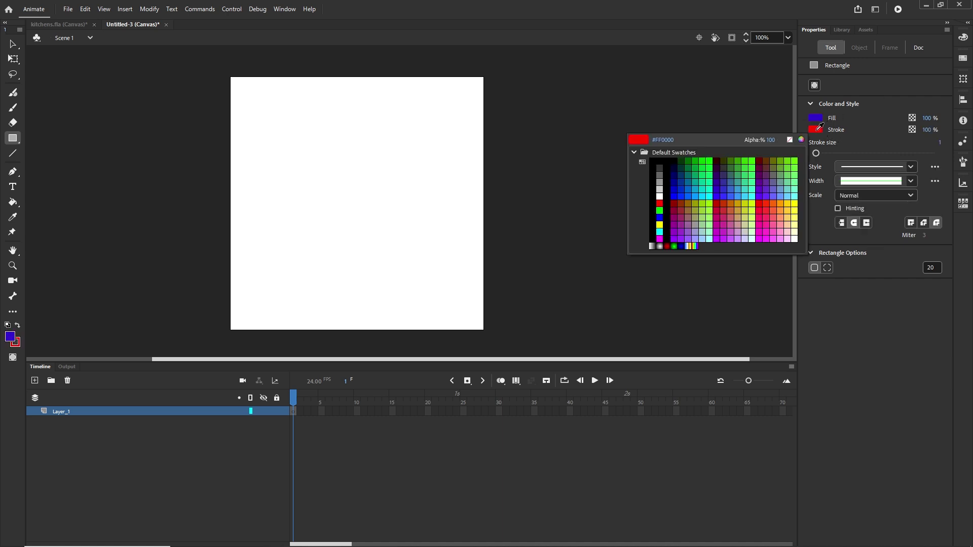
pyautogui.click(789, 140)
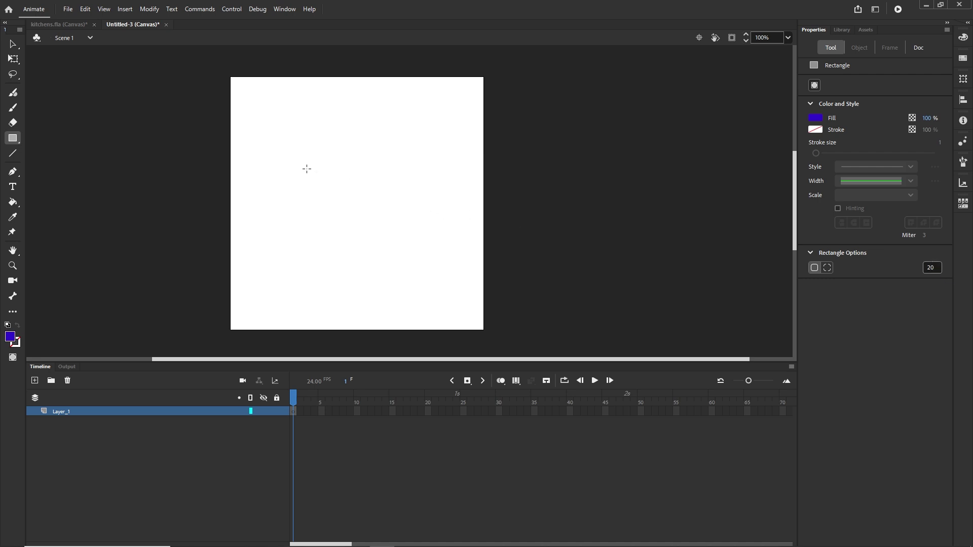
pyautogui.moveTo(301, 163); pyautogui.dragTo(382, 243)
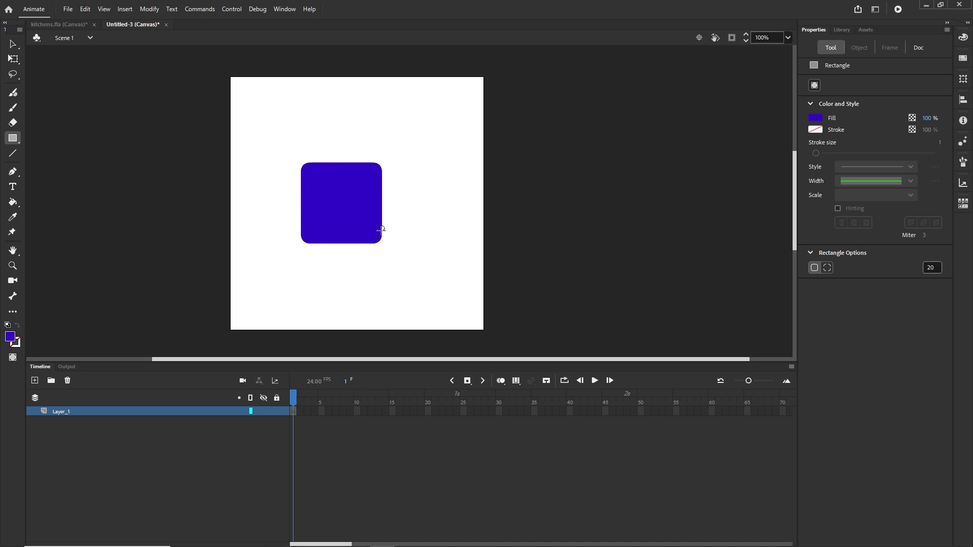
# - Convert the rounded square into Movie Clip 'Symbol 2' via Modify > Convert to Symbol, then deselect
pyautogui.click(13, 44)
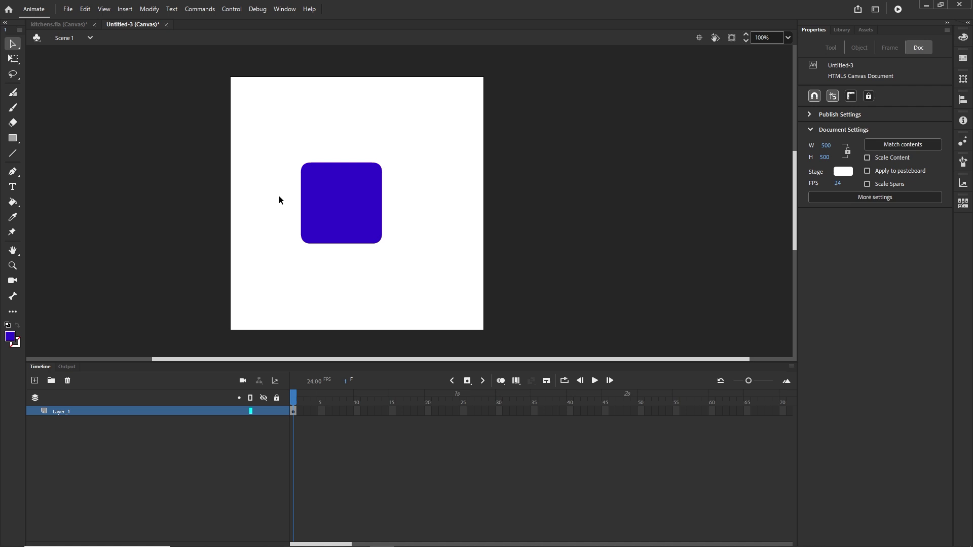
pyautogui.click(341, 226)
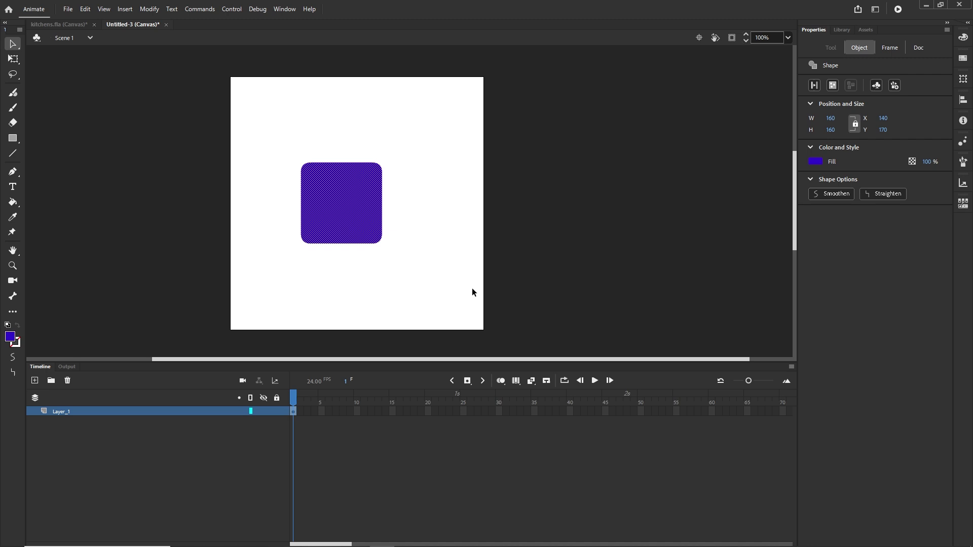
pyautogui.click(143, 12)
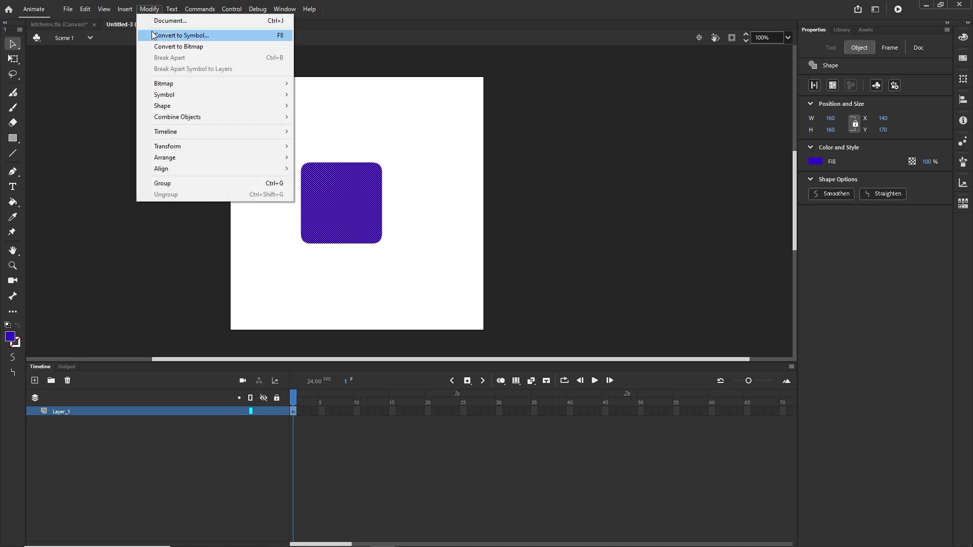
pyautogui.click(154, 35)
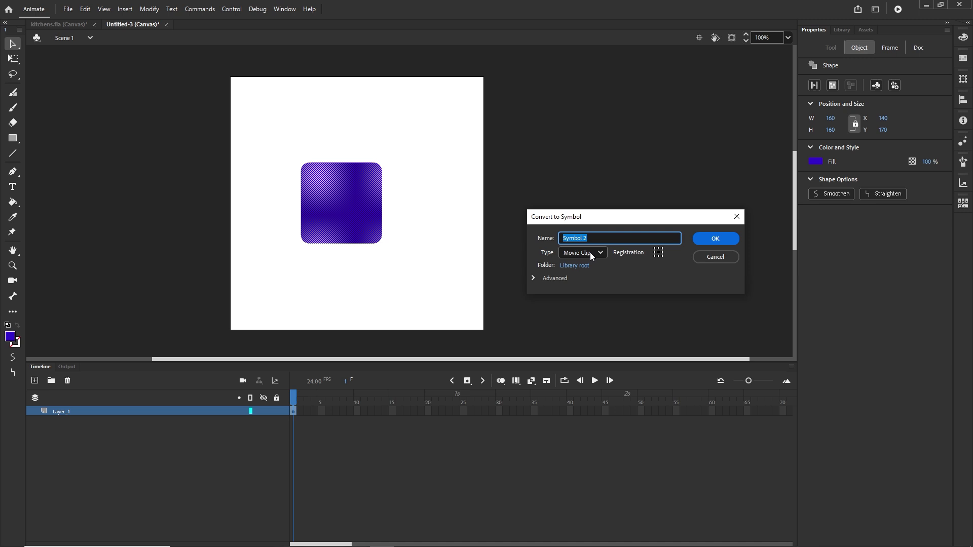
pyautogui.click(719, 241)
pyautogui.click(444, 478)
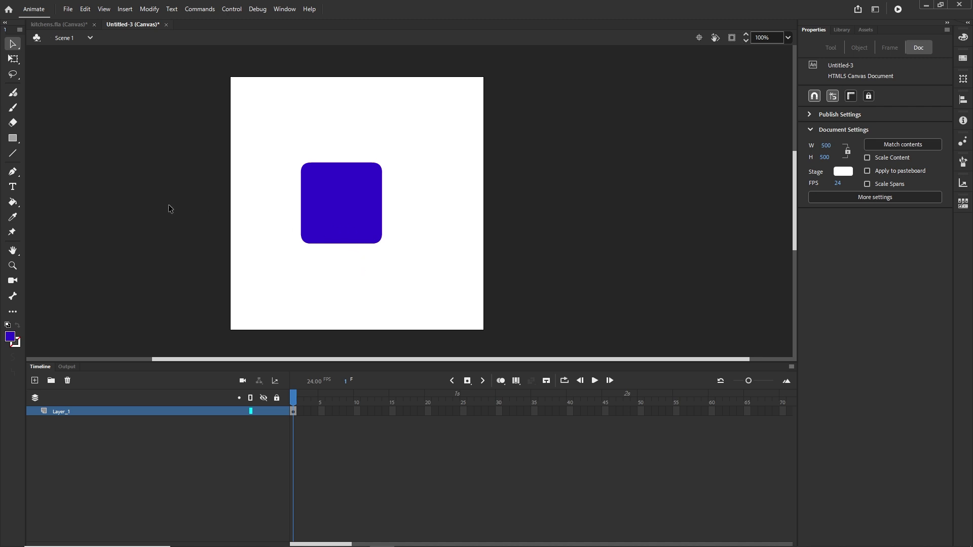
# - Insert a keyframe at frame 25 on Layer_1
pyautogui.rightClick(462, 412)
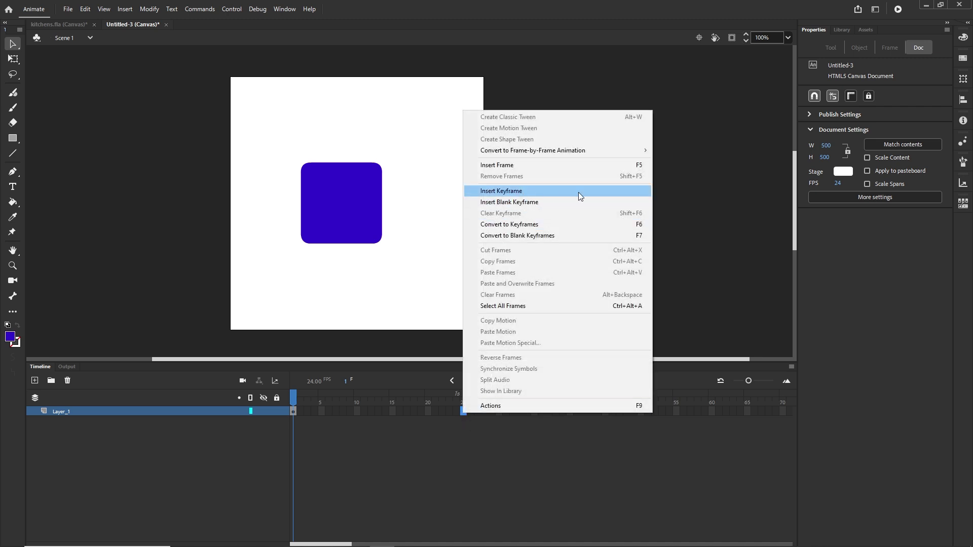
pyautogui.click(533, 190)
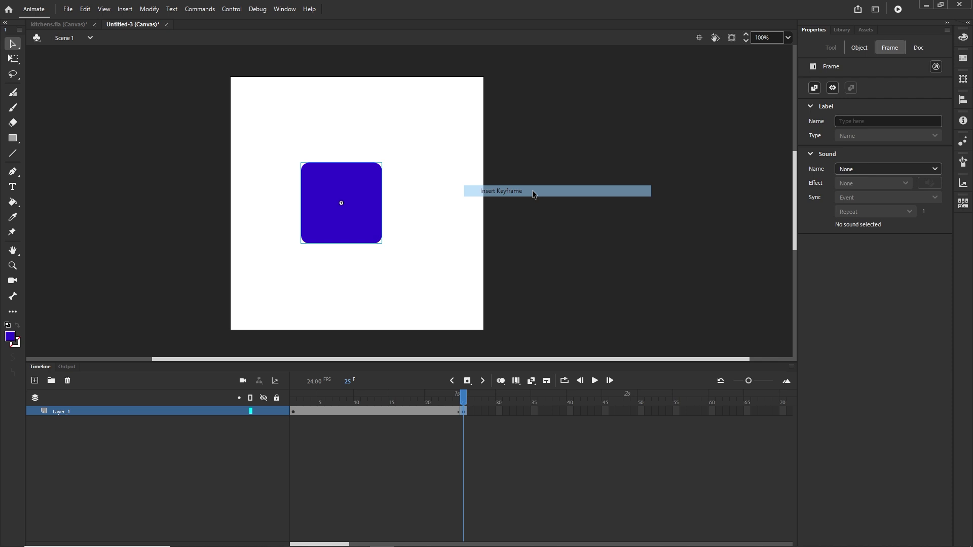
pyautogui.click(503, 446)
pyautogui.moveTo(460, 398); pyautogui.dragTo(421, 398)
# - At frame 1, nudge the square off-stage to the left with Shift+Left
pyautogui.click(294, 412)
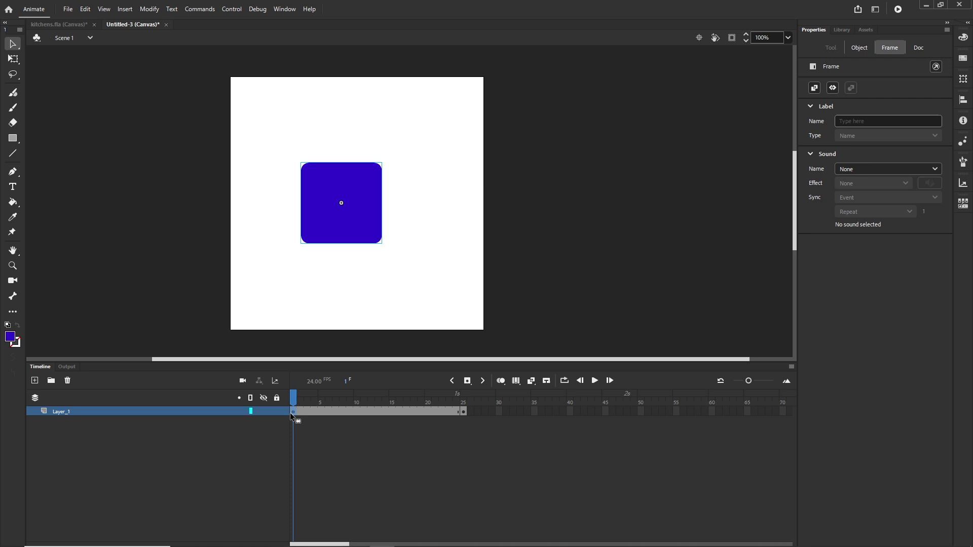
pyautogui.hotkey('shift', 'Left')
pyautogui.hotkey('shift', 'Left')
pyautogui.hotkey('shift', 'Left')
pyautogui.hotkey('shift', 'Left')
pyautogui.hotkey('shift', 'Left')
pyautogui.hotkey('shift', 'Left')
pyautogui.hotkey('shift', 'Left')
pyautogui.hotkey('shift', 'Left')
pyautogui.hotkey('shift', 'Left')
pyautogui.hotkey('shift', 'Left')
pyautogui.hotkey('shift', 'Left')
pyautogui.hotkey('shift', 'Left')
pyautogui.hotkey('shift', 'Left')
pyautogui.hotkey('shift', 'Left')
pyautogui.hotkey('shift', 'Left')
pyautogui.hotkey('shift', 'Left')
pyautogui.hotkey('shift', 'Left')
pyautogui.hotkey('shift', 'Left')
pyautogui.hotkey('shift', 'Left')
pyautogui.hotkey('shift', 'Left')
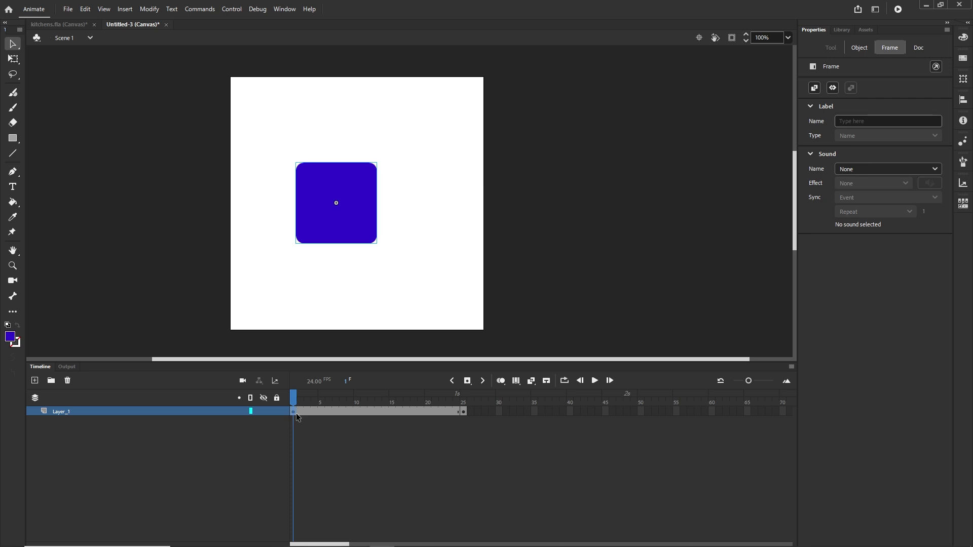
pyautogui.hotkey('shift', 'Left')
pyautogui.hotkey('shift', 'Left')
pyautogui.hotkey('shift', 'Left')
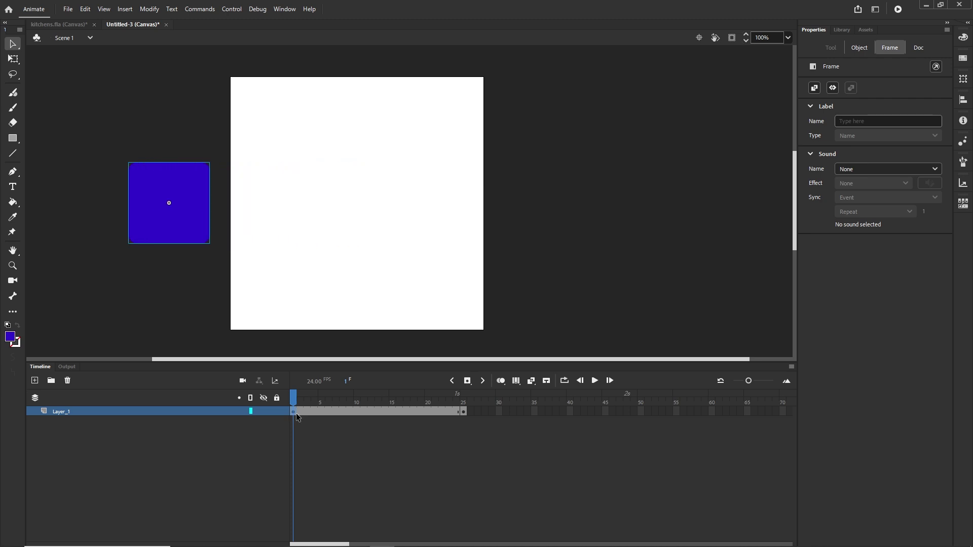
pyautogui.click(734, 40)
pyautogui.click(734, 40)
pyautogui.moveTo(298, 412); pyautogui.dragTo(377, 412)
# - Create a classic tween across frames 1–25 and scrub to watch the square slide in
pyautogui.click(377, 411)
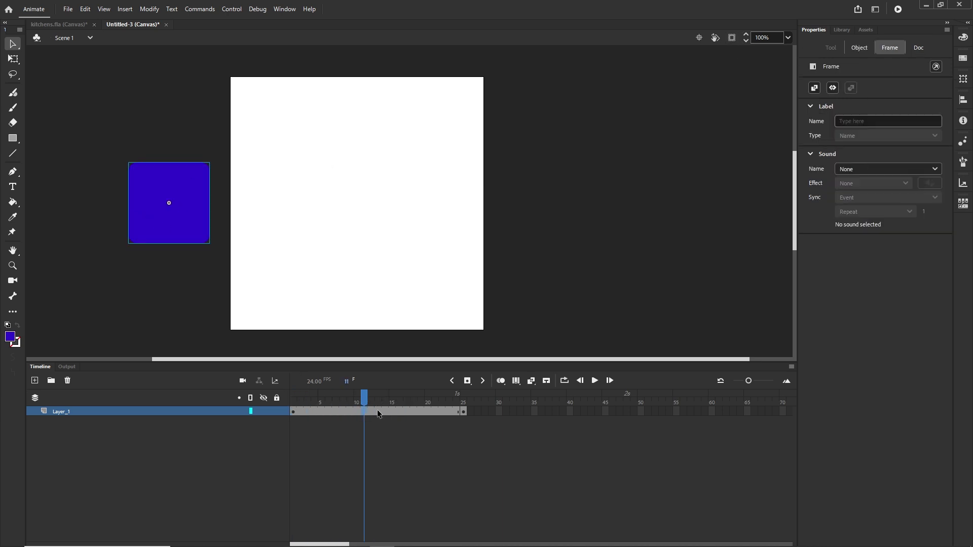
pyautogui.rightClick(378, 410)
pyautogui.click(423, 114)
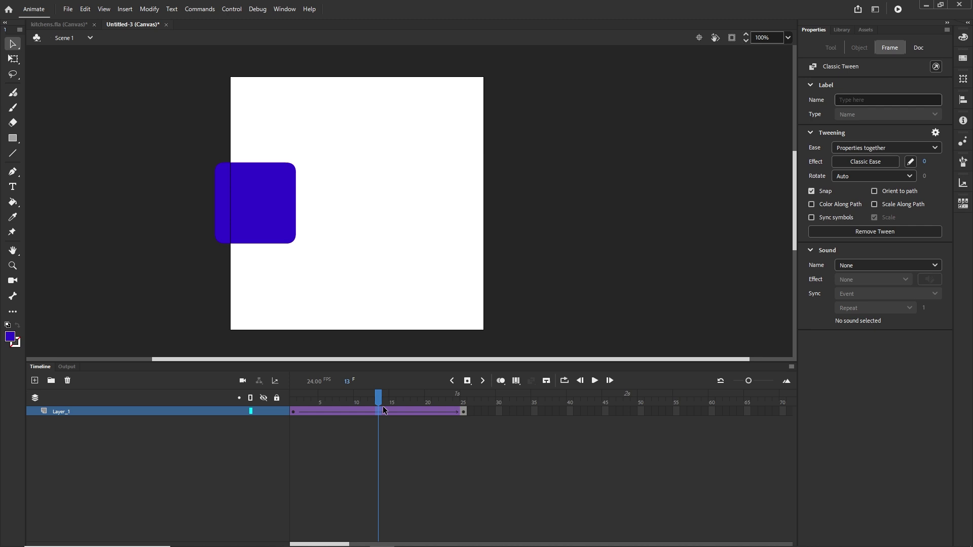
pyautogui.moveTo(382, 406); pyautogui.dragTo(463, 405)
# - Test the slide-in animation in the browser with Ctrl+Enter
pyautogui.hotkey('ctrl', 'Return')
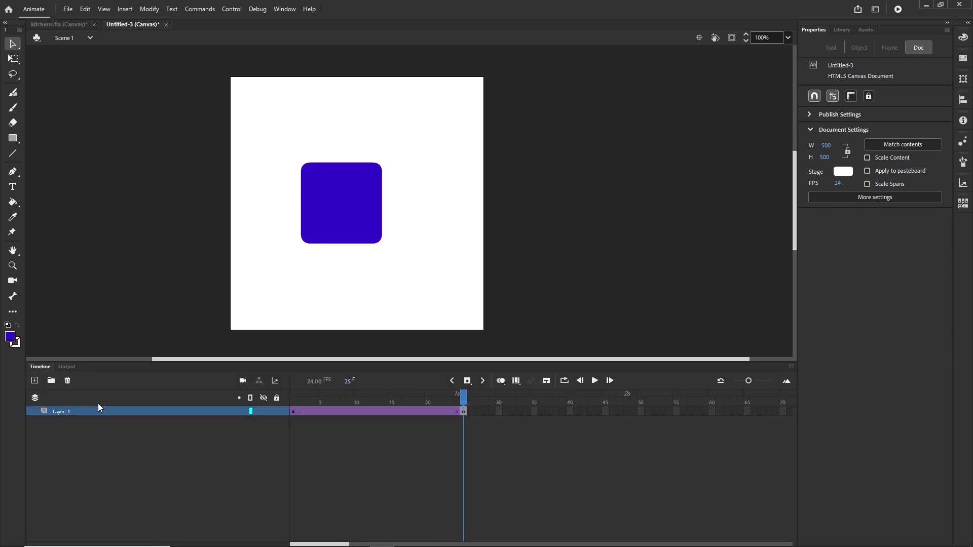
pyautogui.moveTo(464, 397)
pyautogui.mouseDown()
pyautogui.moveTo(293, 397)
pyautogui.moveTo(464, 398)
pyautogui.mouseUp()
pyautogui.moveTo(326, 542); pyautogui.dragTo(342, 545)
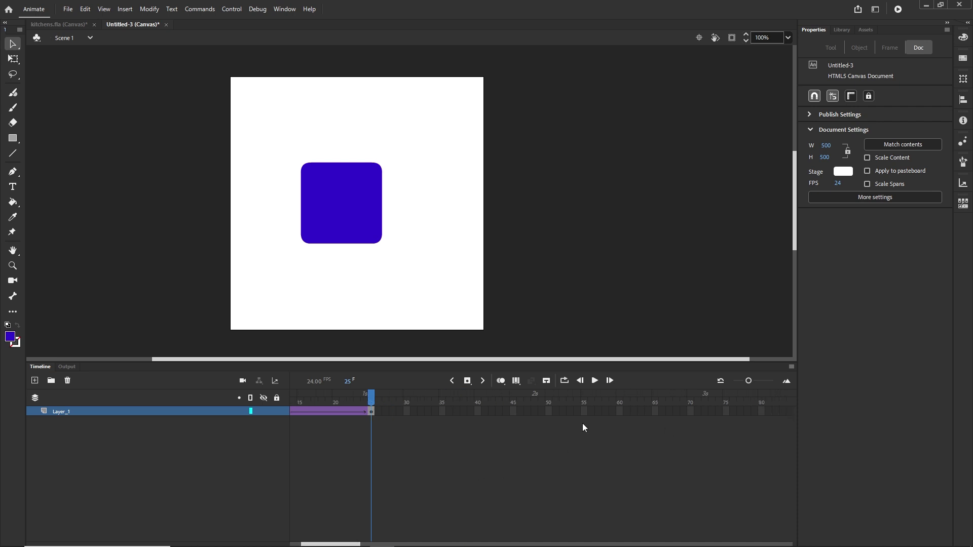
# - Add a keyframe at frame 60 on Layer_1 and test the longer animation
pyautogui.click(620, 414)
pyautogui.rightClick(618, 410)
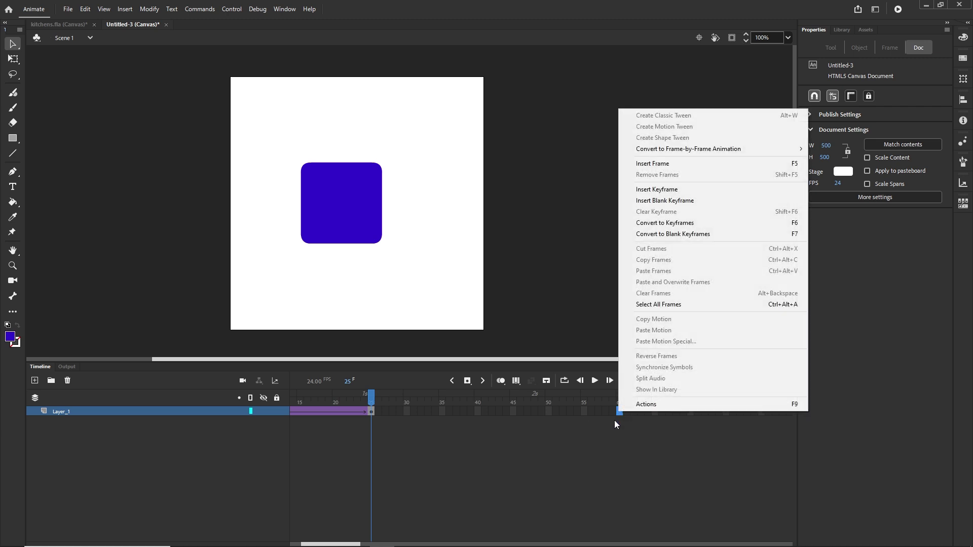
pyautogui.click(661, 190)
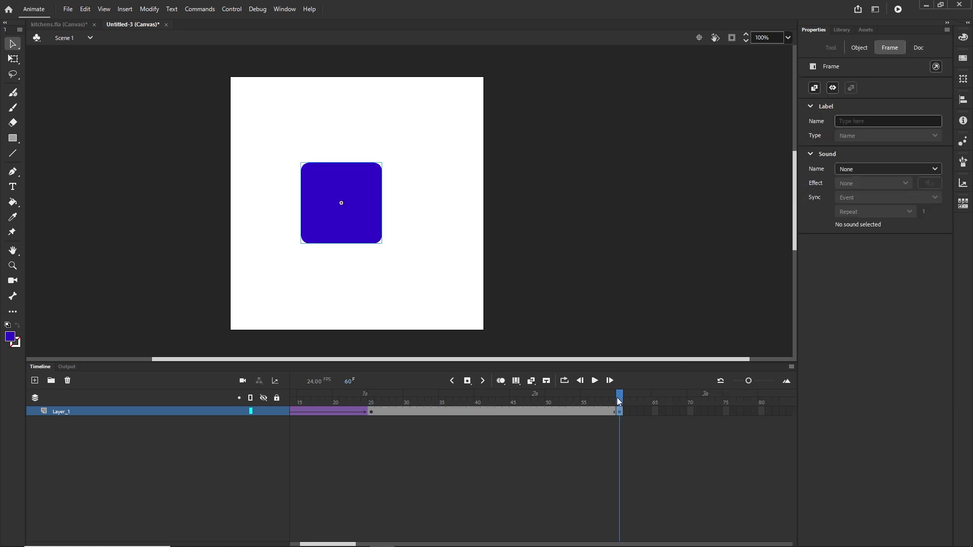
pyautogui.hotkey('ctrl', 'Return')
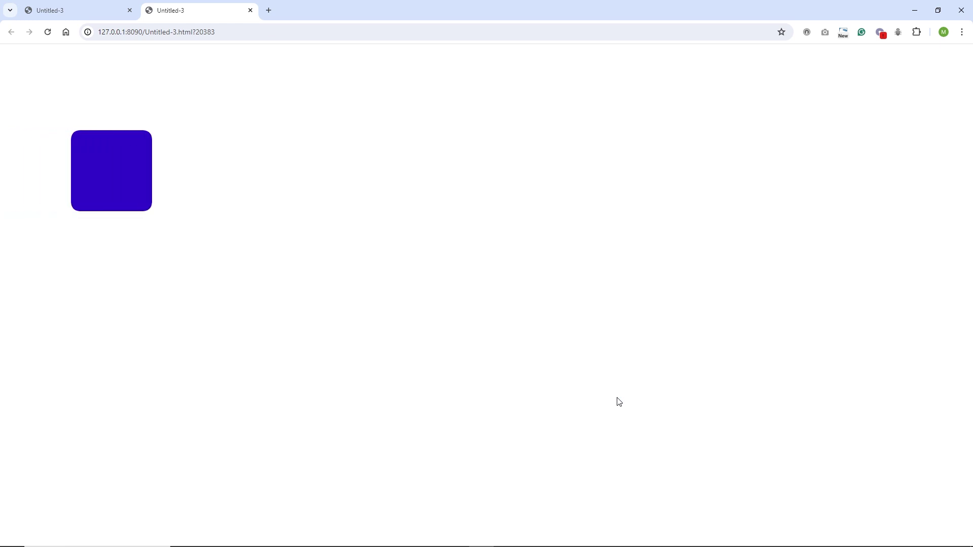
# - Raise the square slightly at frame 60 with Shift+Up and rerun the browser test
pyautogui.click(382, 537)
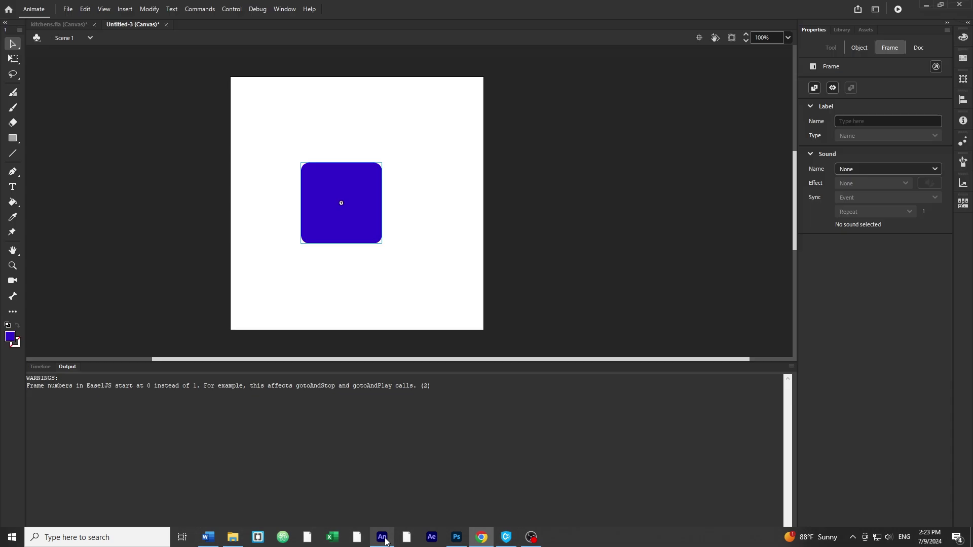
pyautogui.click(40, 366)
pyautogui.click(566, 430)
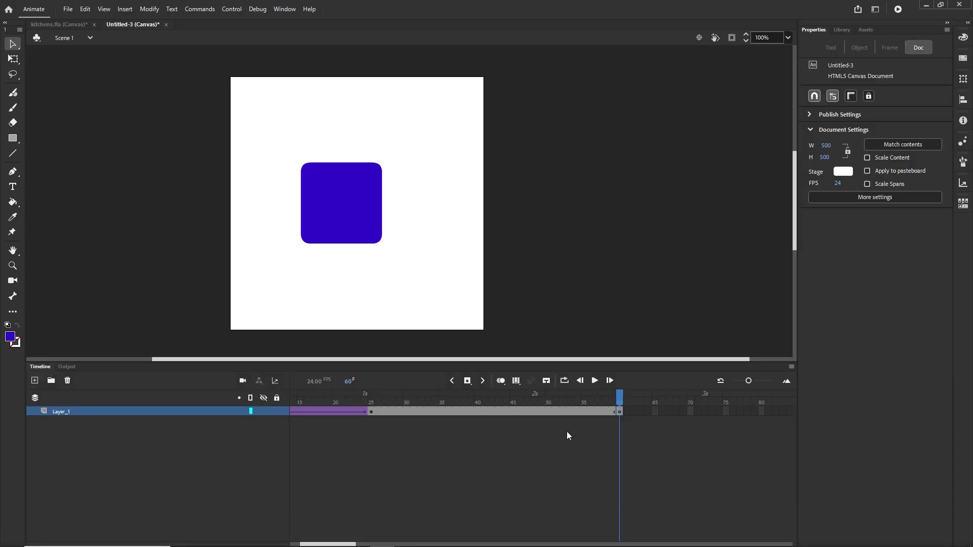
pyautogui.click(621, 411)
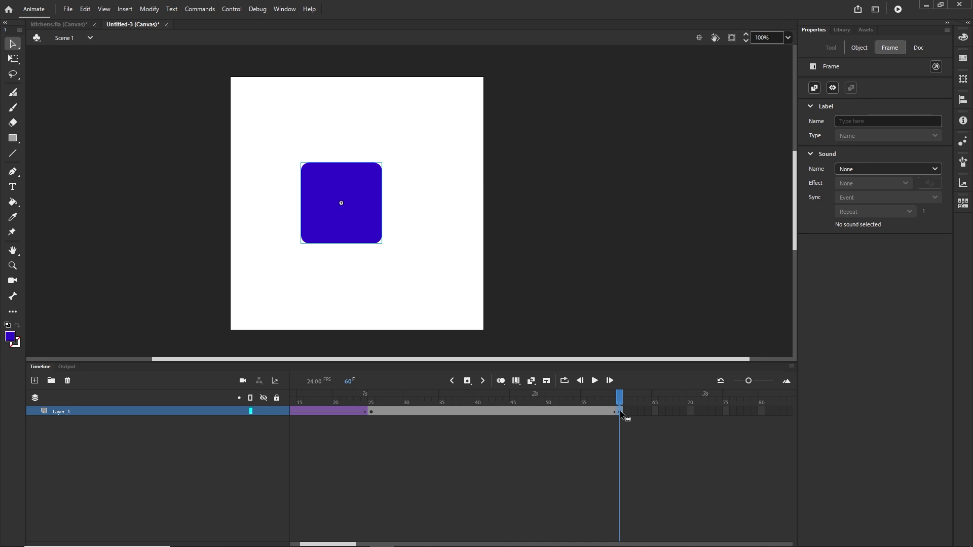
pyautogui.hotkey('shift', 'Up')
pyautogui.hotkey('shift', 'Up')
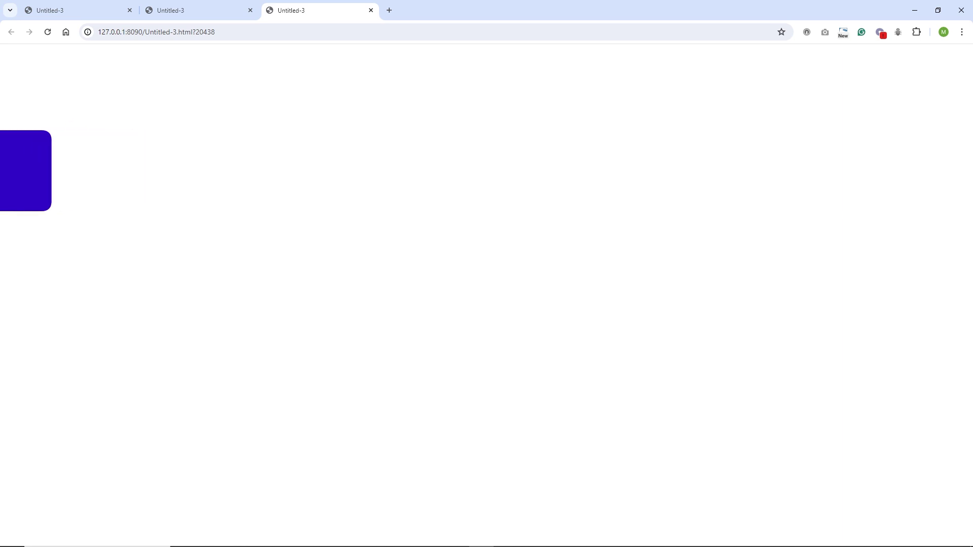
pyautogui.click(383, 537)
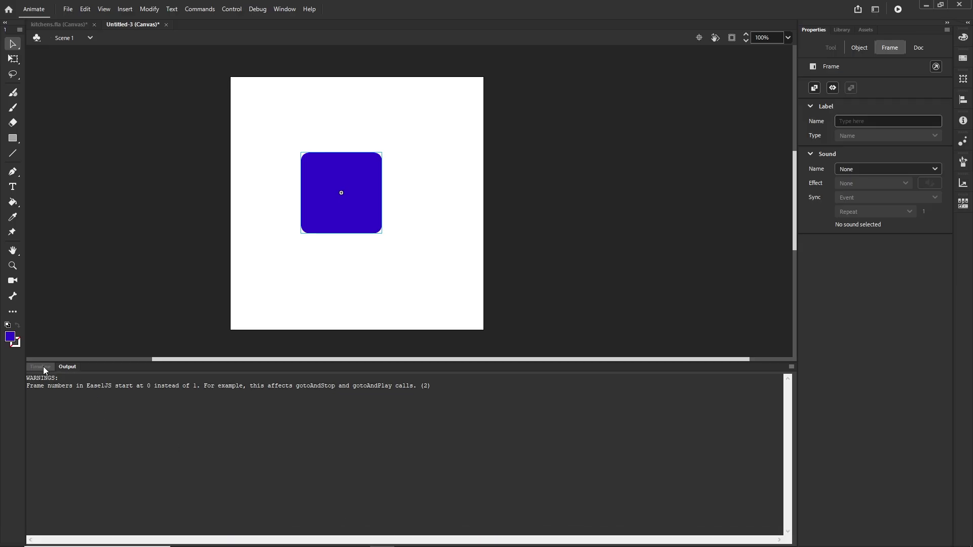
# - Undo the frame-60 keyframe, insert plain frames to frame 60, and preview in the browser
pyautogui.click(43, 366)
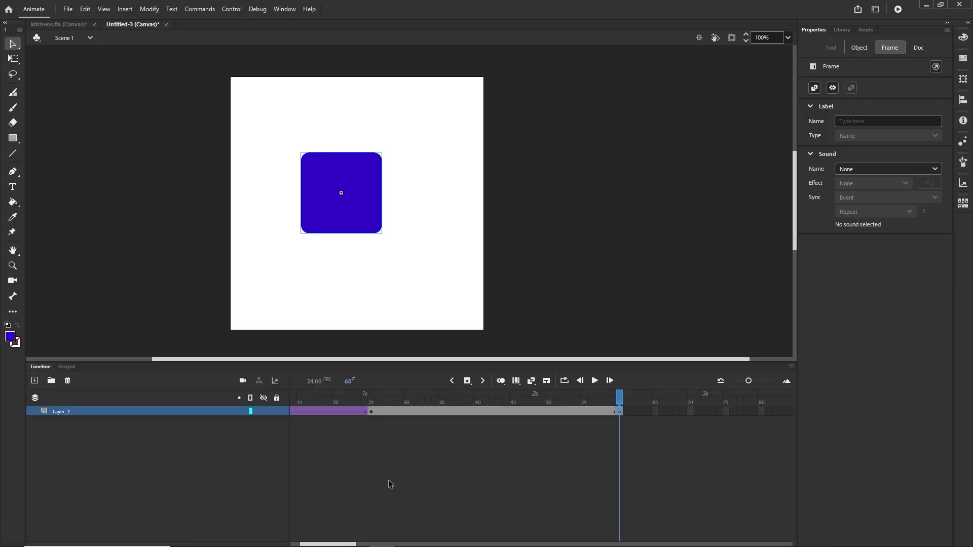
pyautogui.hotkey('ctrl', 'z')
pyautogui.hotkey('ctrl', 'z')
pyautogui.hotkey('ctrl', 'z')
pyautogui.hotkey('ctrl', 'z')
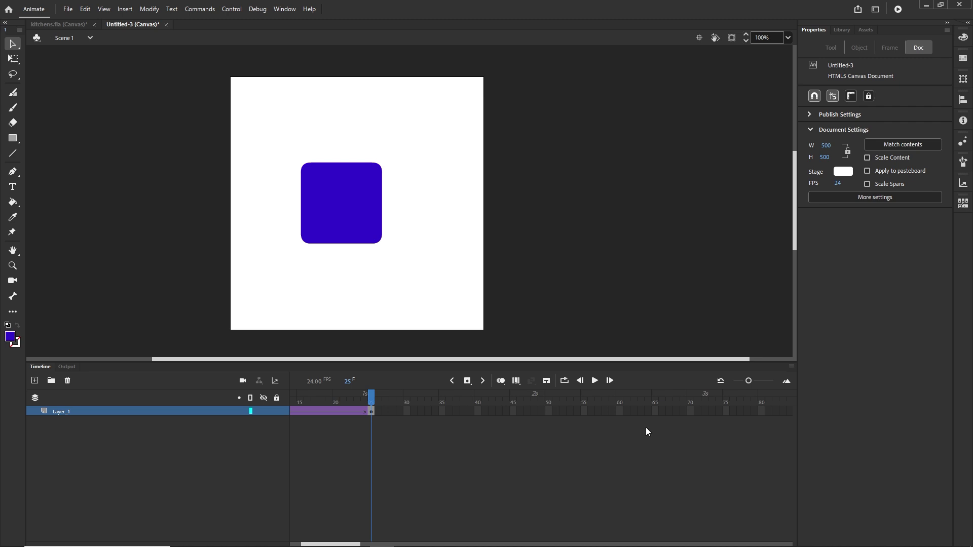
pyautogui.rightClick(619, 412)
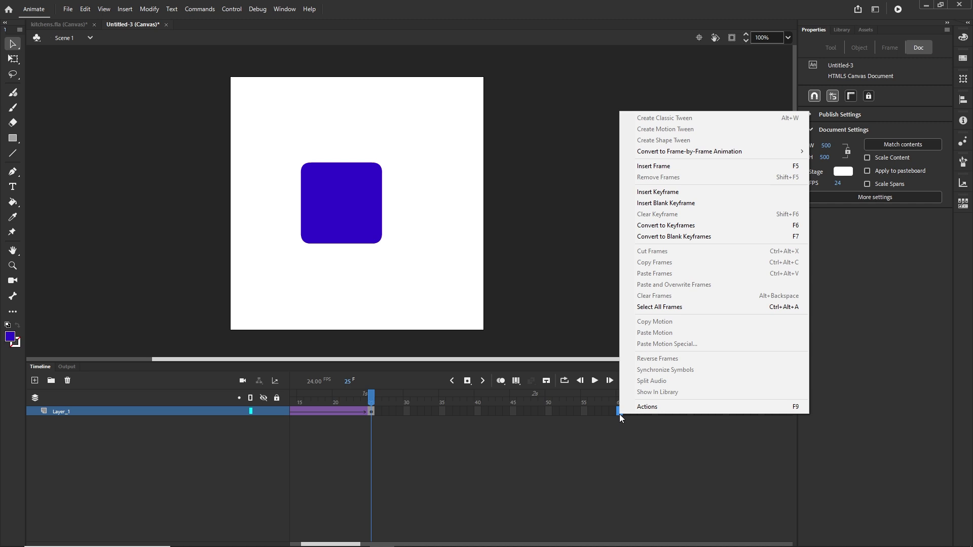
pyautogui.click(661, 168)
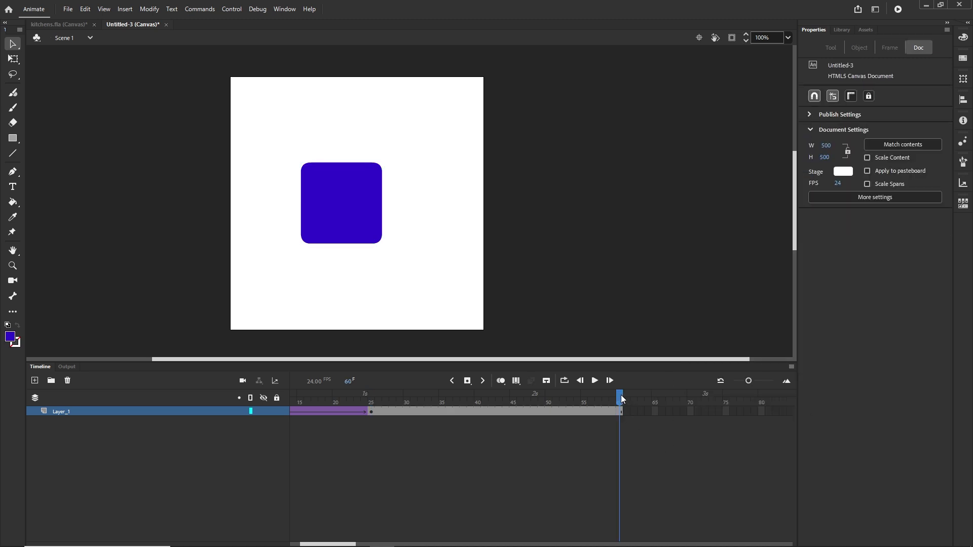
pyautogui.press(',')
pyautogui.press(',')
pyautogui.press(',')
pyautogui.hotkey('ctrl', 'Return')
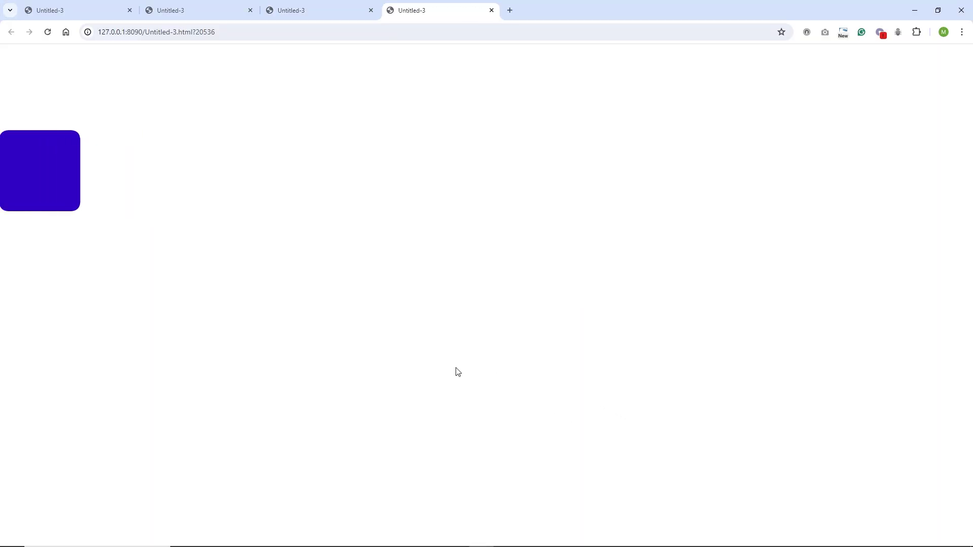
# - Nudge the square upward at frame 60, then check its held position at frame 52
pyautogui.click(374, 538)
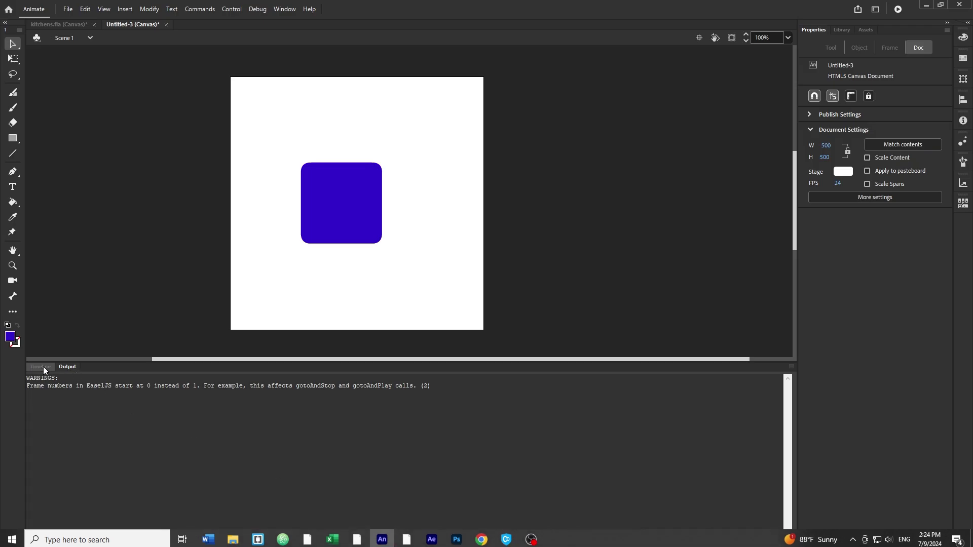
pyautogui.click(44, 367)
pyautogui.click(620, 412)
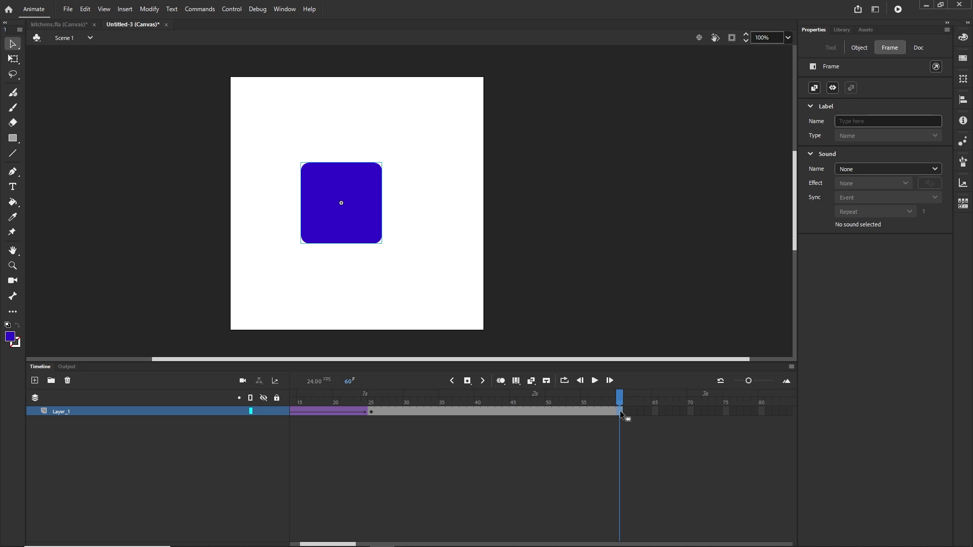
pyautogui.hotkey('shift', 'Up')
pyautogui.hotkey('shift', 'Up')
pyautogui.hotkey('shift', 'Up')
pyautogui.hotkey('shift', 'Up')
pyautogui.hotkey('shift', 'Up')
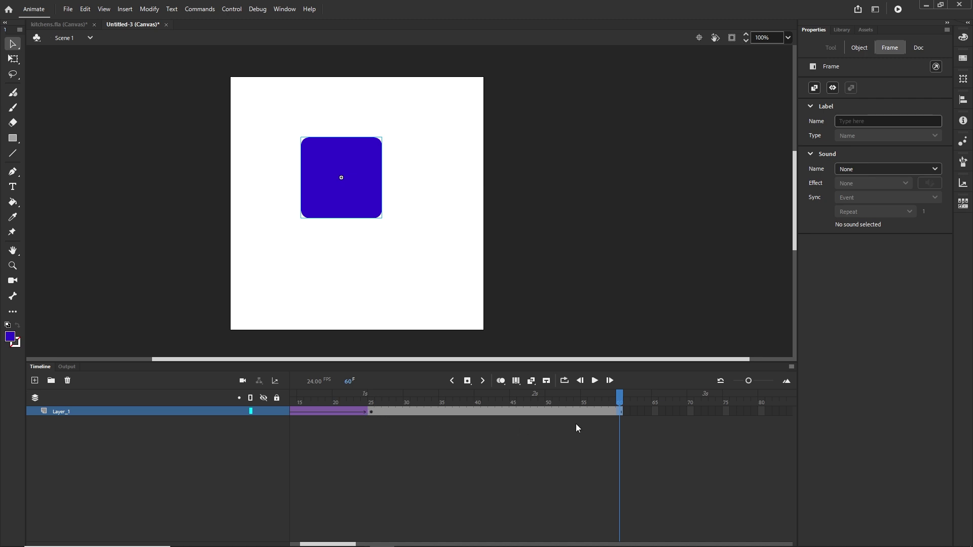
pyautogui.moveTo(618, 403); pyautogui.dragTo(591, 404)
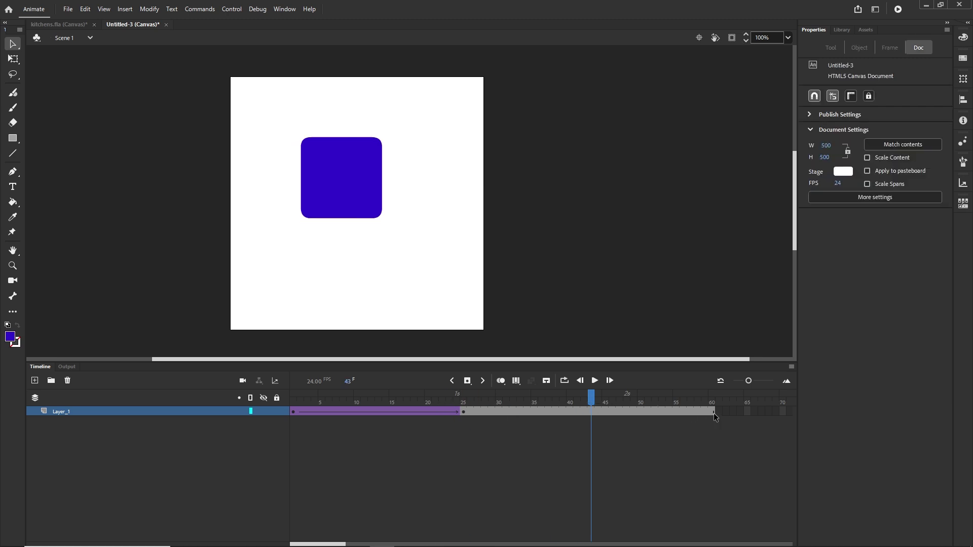
# - Lift the square further at frame 60 and scrub through frames 15–28 to check the motion
pyautogui.click(713, 412)
pyautogui.hotkey('shift', 'Up')
pyautogui.hotkey('shift', 'Up')
pyautogui.hotkey('shift', 'Up')
pyautogui.hotkey('shift', 'Up')
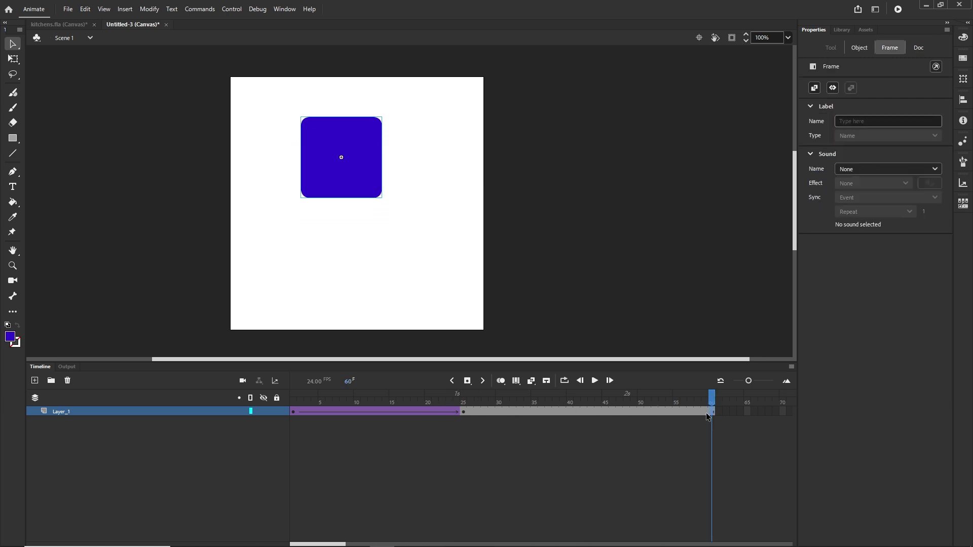
pyautogui.click(364, 401)
pyautogui.moveTo(348, 433); pyautogui.dragTo(487, 418)
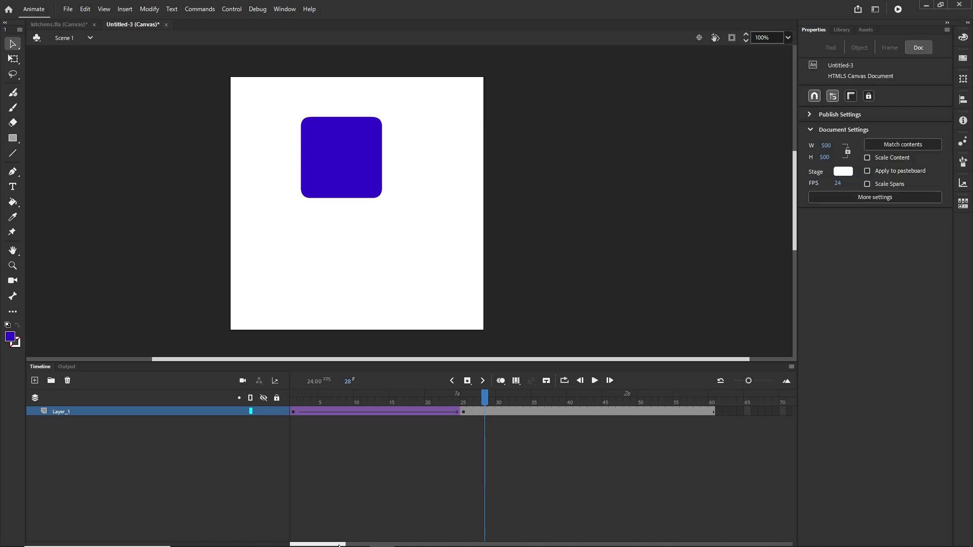
pyautogui.moveTo(339, 546); pyautogui.dragTo(365, 546)
# - Extend Layer_1's frames with F5 to frame 81, replacing an earlier extension to 78
pyautogui.click(613, 411)
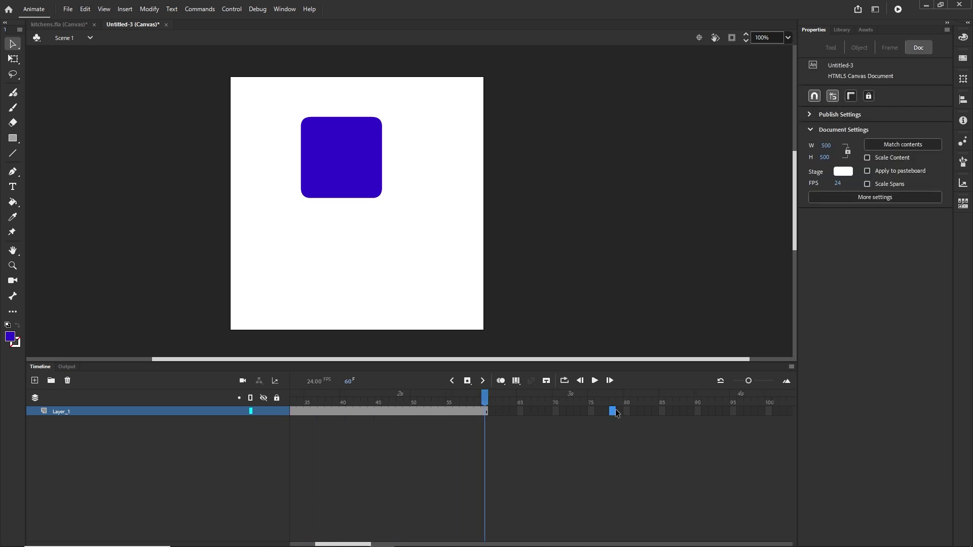
pyautogui.press('F5')
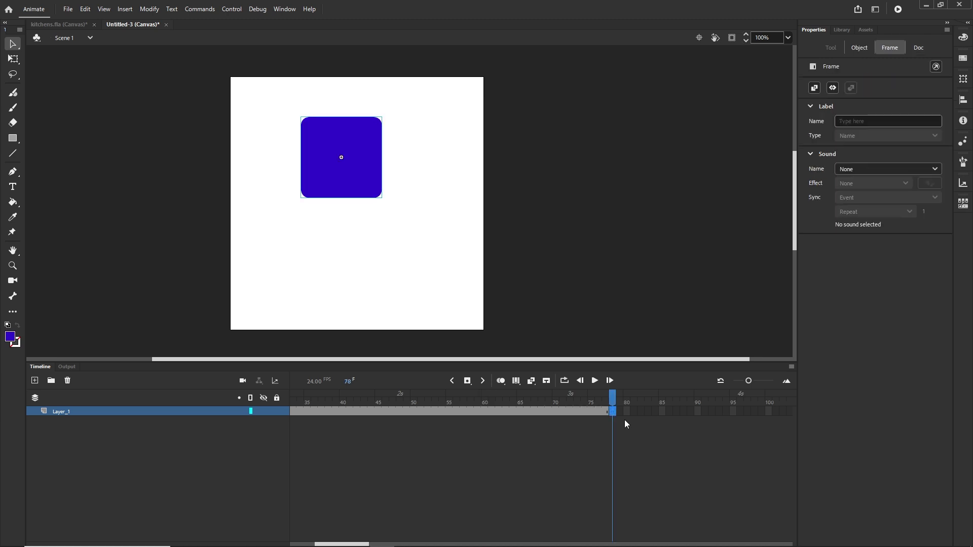
pyautogui.moveTo(359, 401); pyautogui.dragTo(609, 400)
pyautogui.click(611, 412)
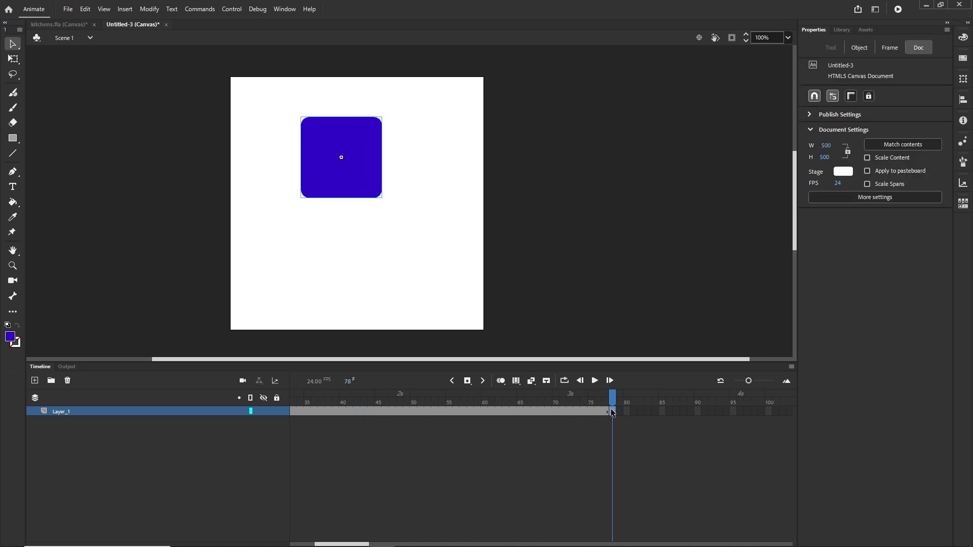
pyautogui.hotkey('ctrl', 'z')
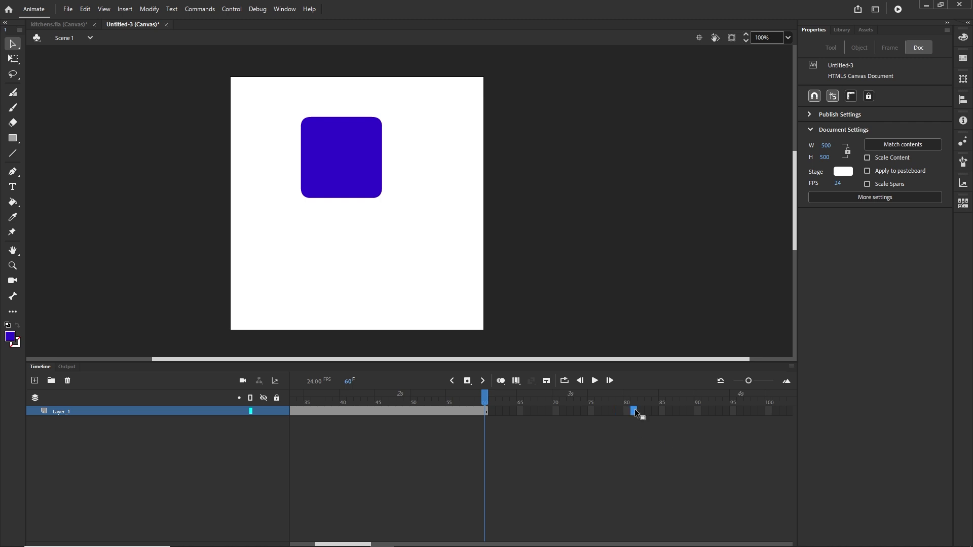
pyautogui.press('F5')
pyautogui.click(659, 441)
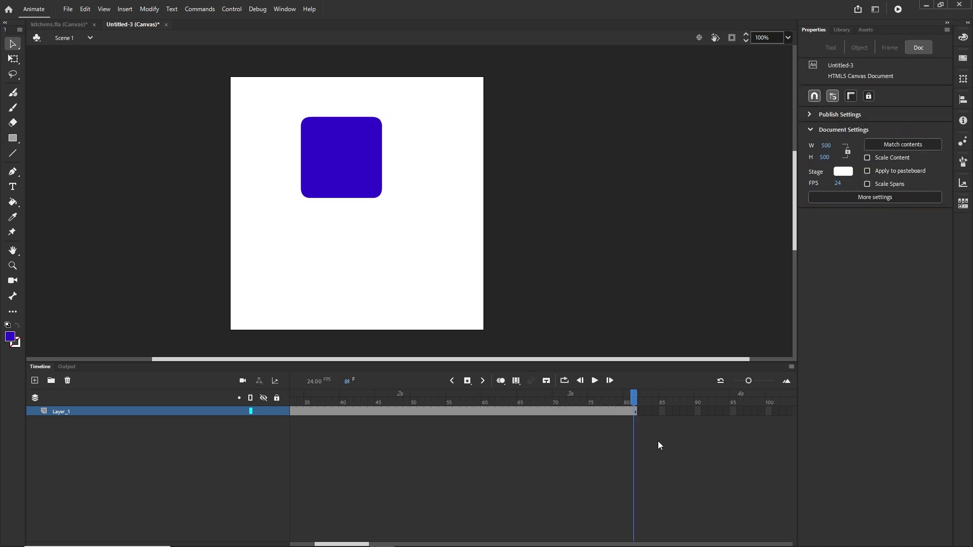